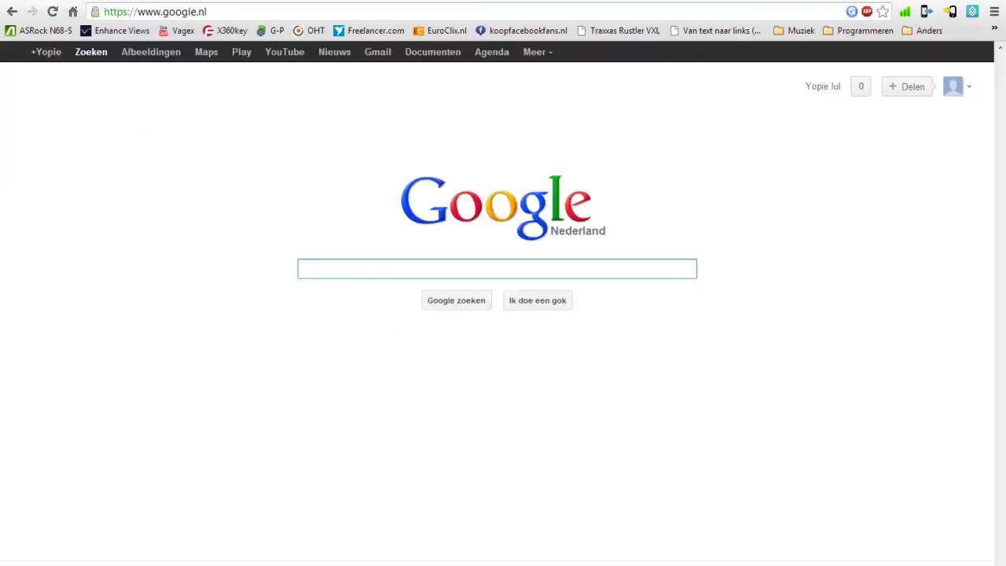
Search Google for 'Audacity' and open the audacity.sourceforge.net result.
{"action": "type", "text": "Adu"}
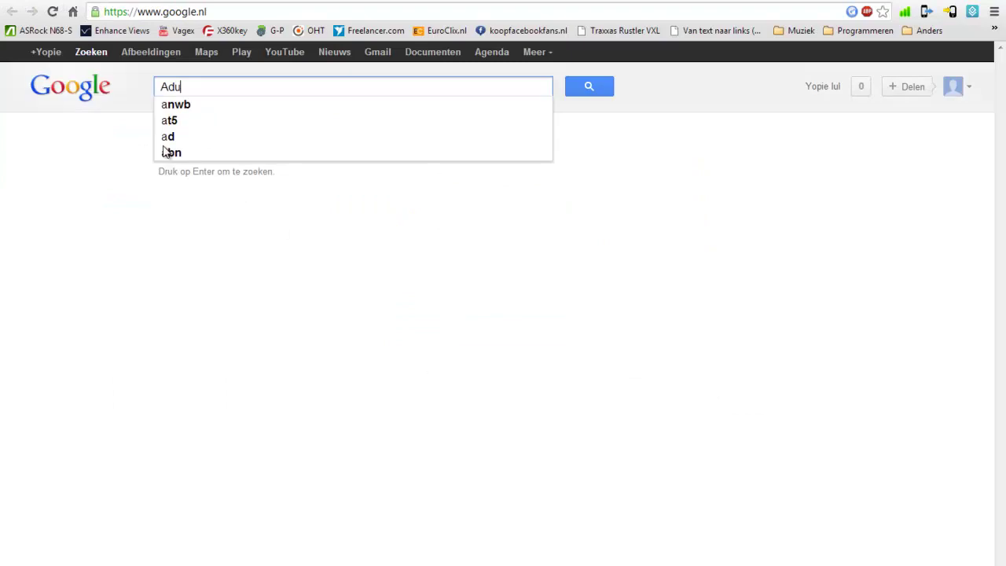
{"action": "key", "text": "BackSpace"}
{"action": "key", "text": "BackSpace"}
{"action": "type", "text": "udacity"}
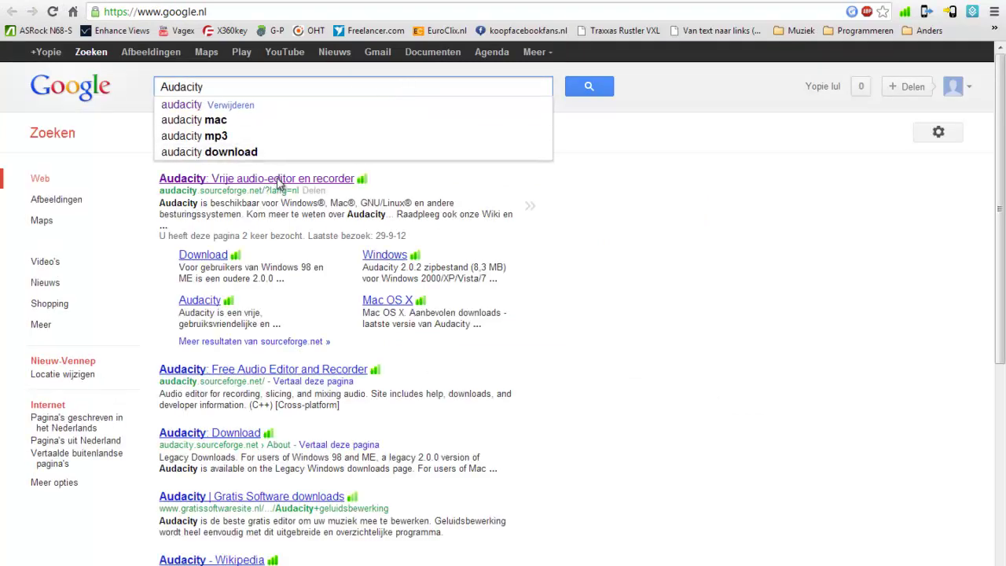
{"action": "left_click", "coordinate": [279, 182]}
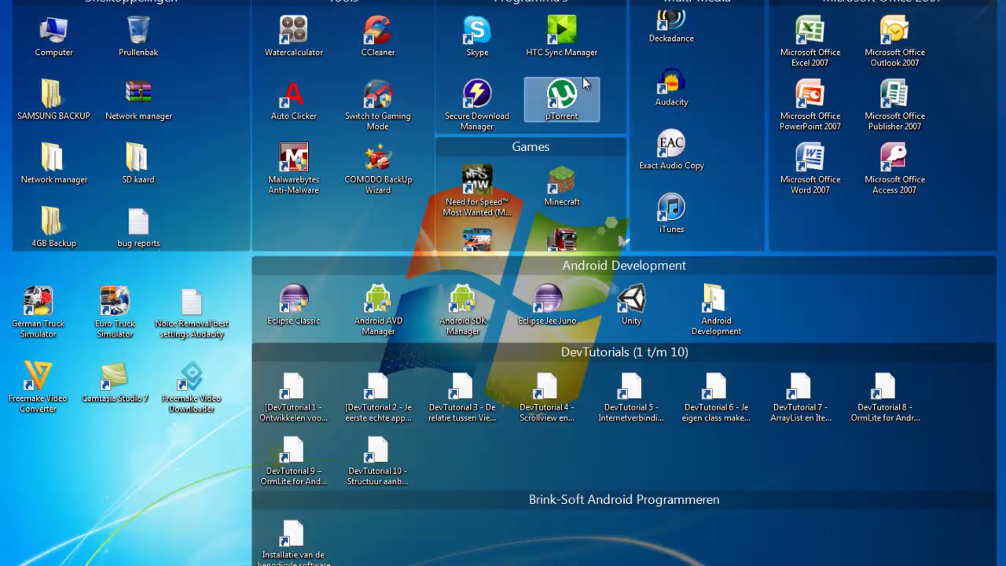
Launch Audacity from its desktop shortcut.
{"action": "double_click", "coordinate": [671, 82]}
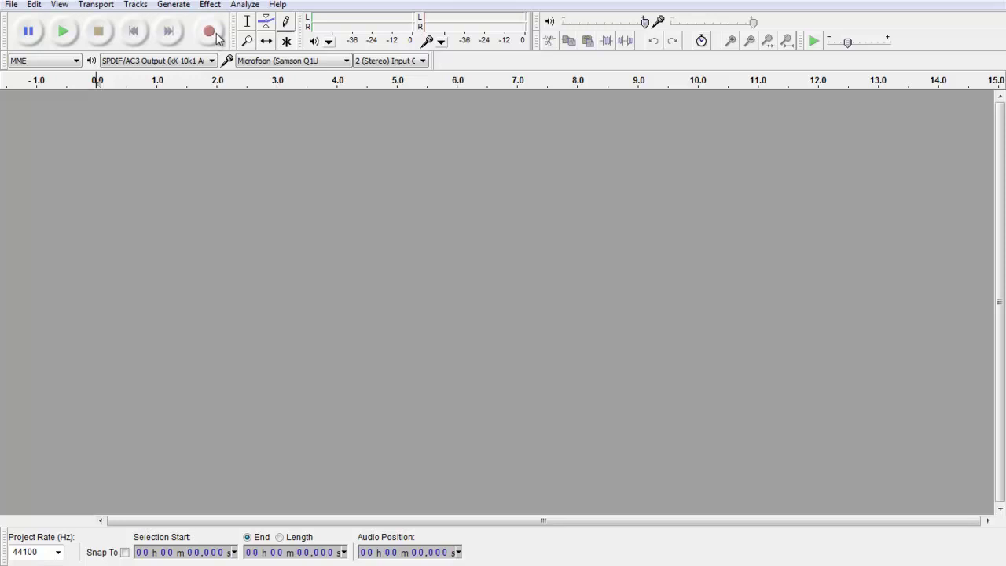
Record a few seconds of test audio, then select and delete the clip.
{"action": "left_click", "coordinate": [215, 37]}
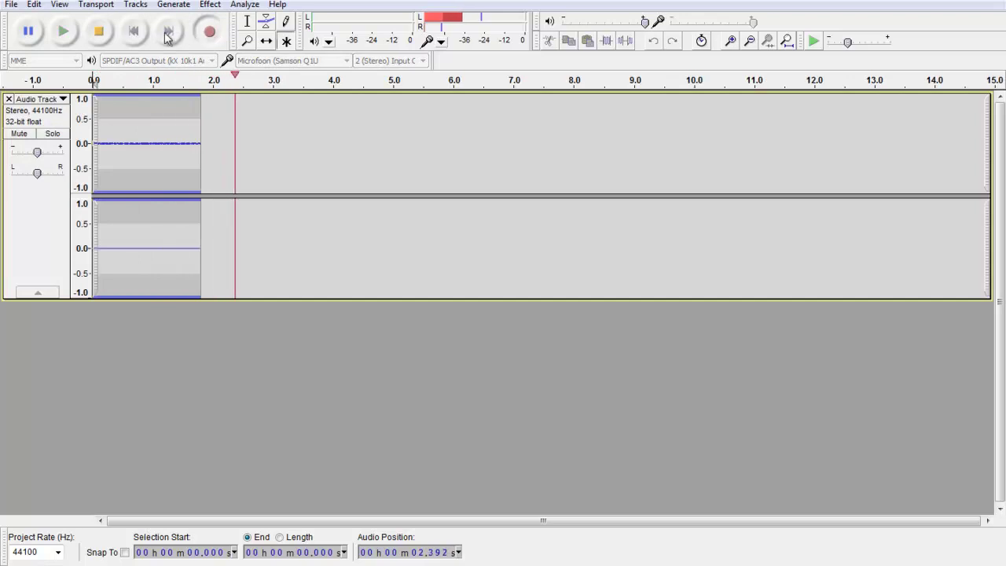
{"action": "left_click", "coordinate": [98, 32]}
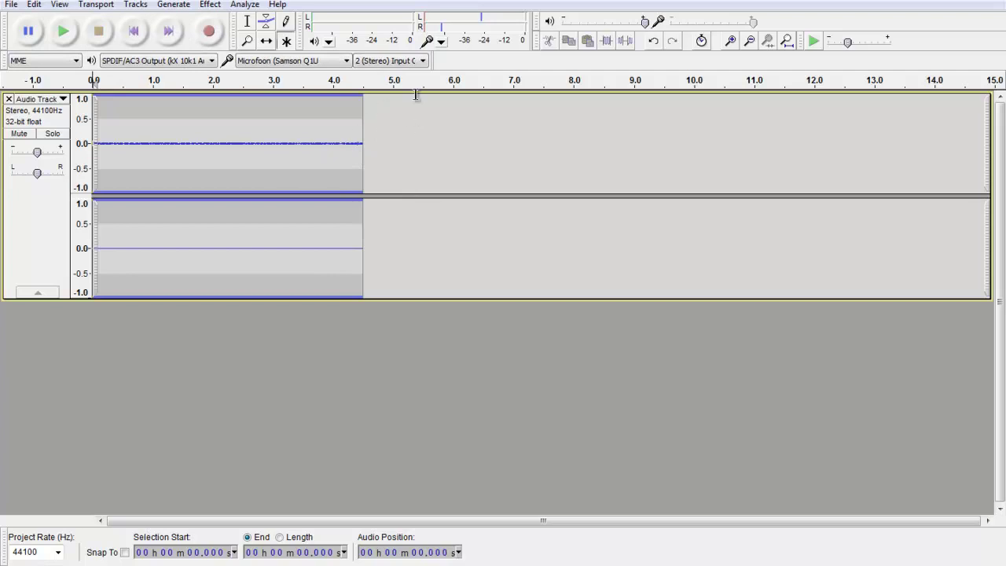
{"action": "double_click", "coordinate": [227, 115]}
{"action": "key", "text": "Delete"}
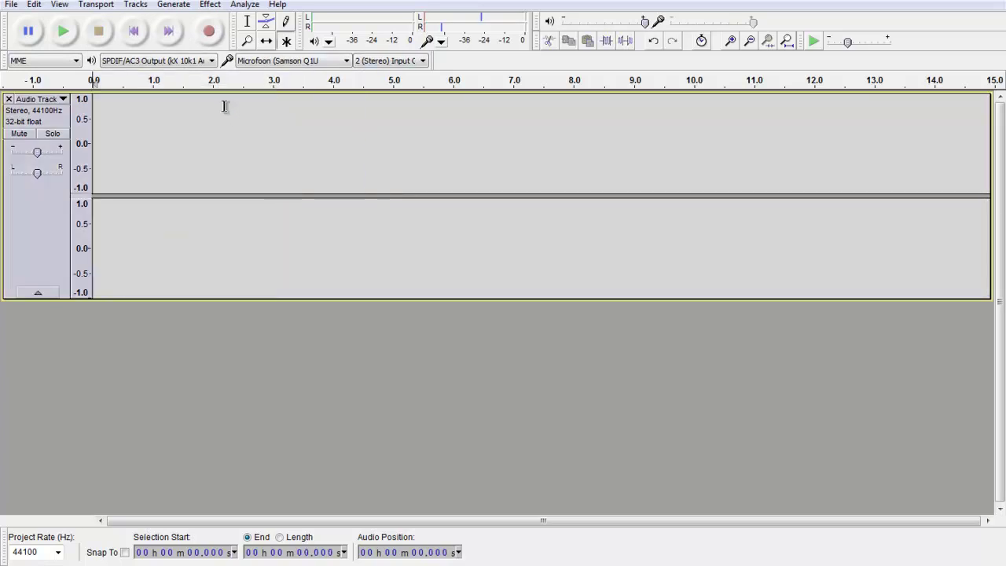
Record a roughly 15-second voice take into a second track and play it back twice.
{"action": "left_click", "coordinate": [209, 35]}
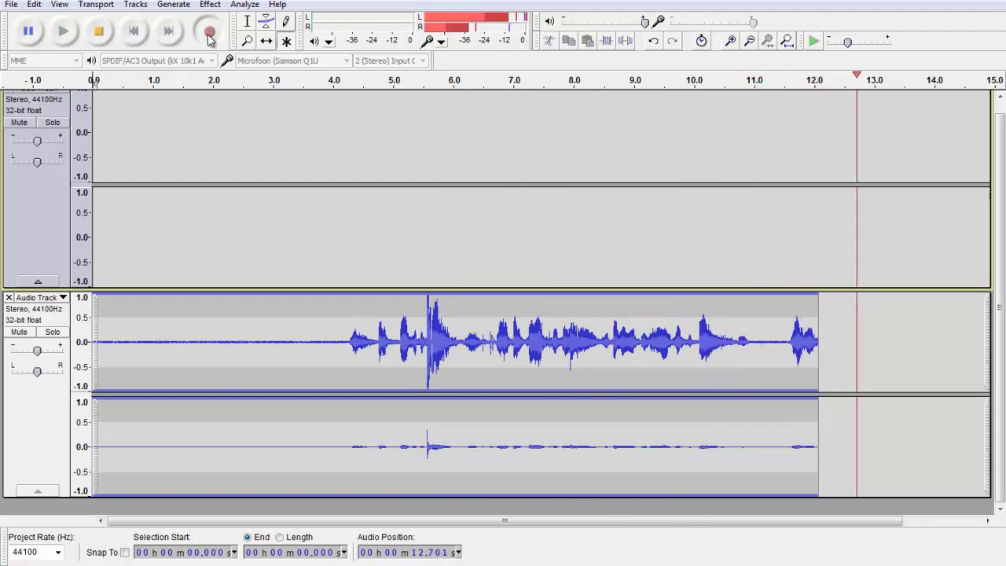
{"action": "left_click", "coordinate": [111, 37]}
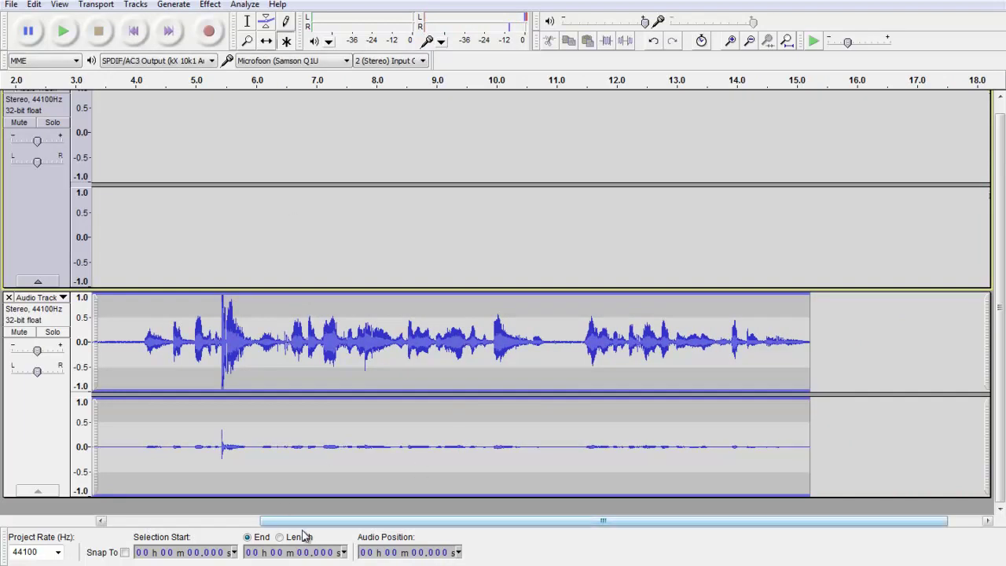
{"action": "left_click_drag", "start_coordinate": [304, 522], "coordinate": [128, 524]}
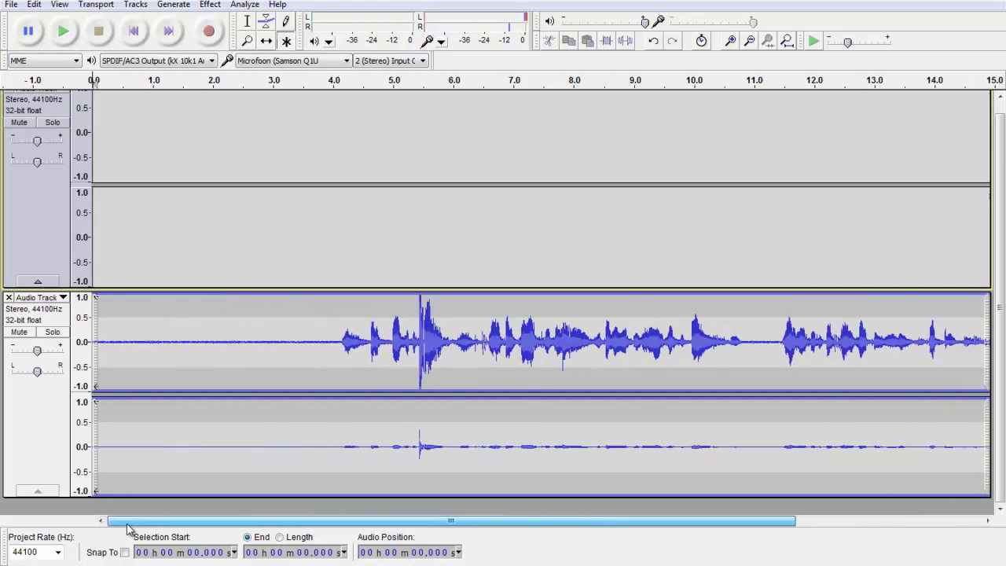
{"action": "left_click", "coordinate": [63, 31]}
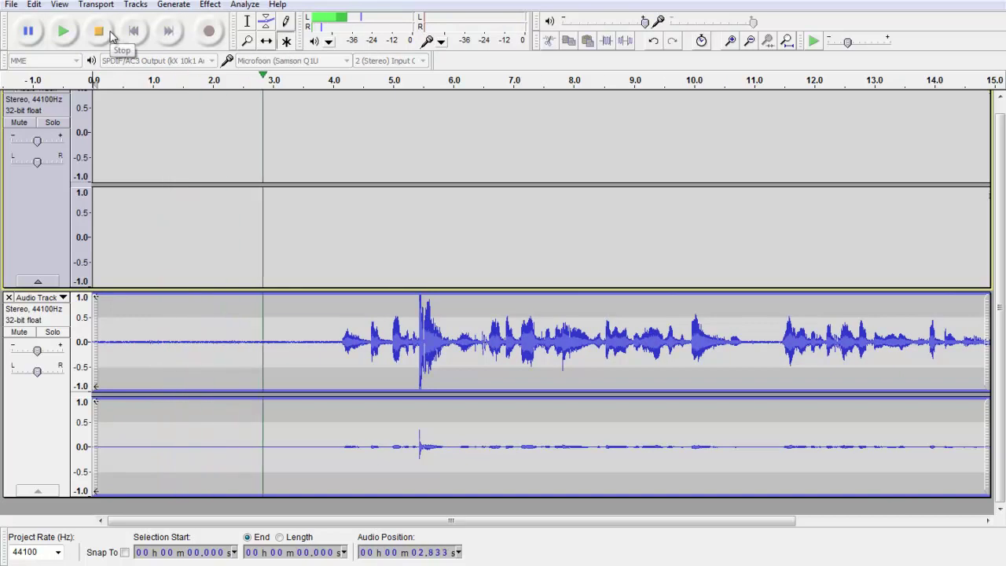
{"action": "left_click", "coordinate": [112, 34]}
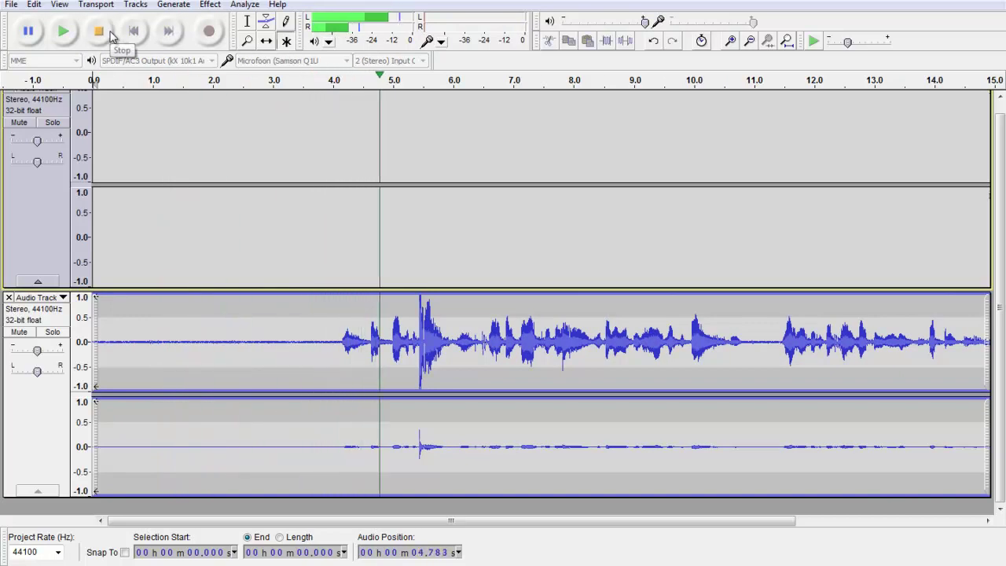
{"action": "left_click", "coordinate": [66, 39]}
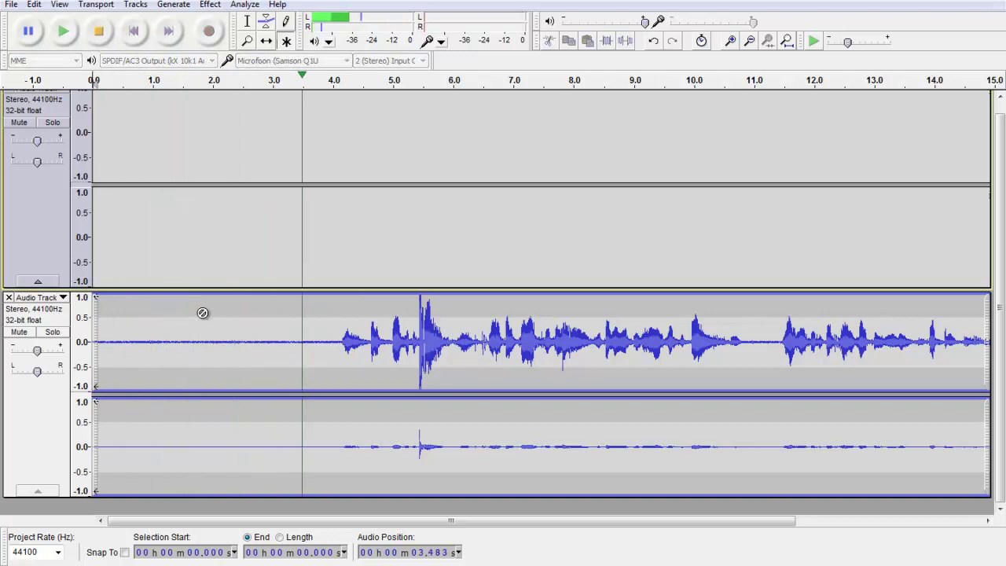
{"action": "left_click", "coordinate": [101, 30]}
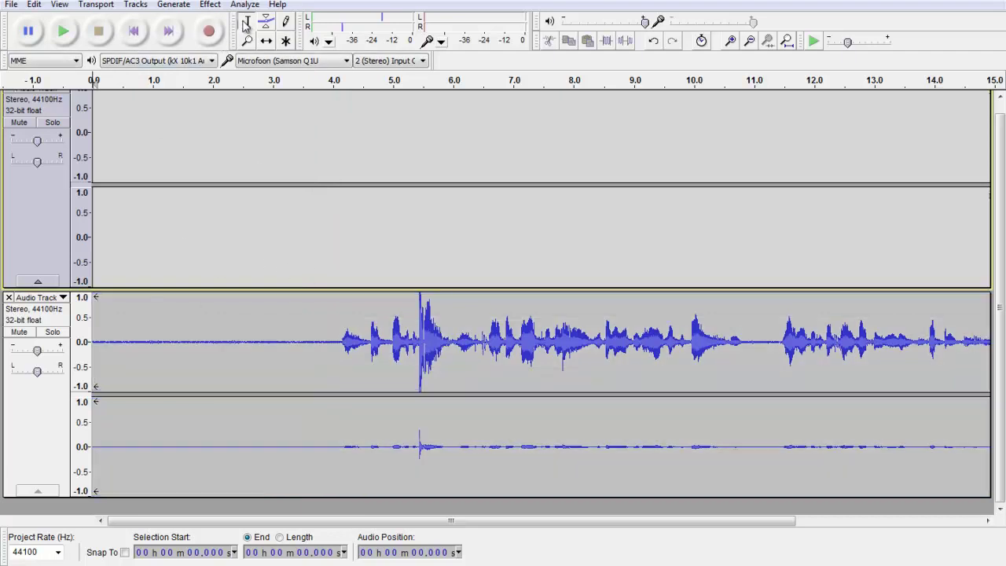
Capture a noise profile from the silent 0–4.1 s stretch, then select all with Ctrl+A.
{"action": "left_click_drag", "start_coordinate": [342, 327], "coordinate": [85, 322]}
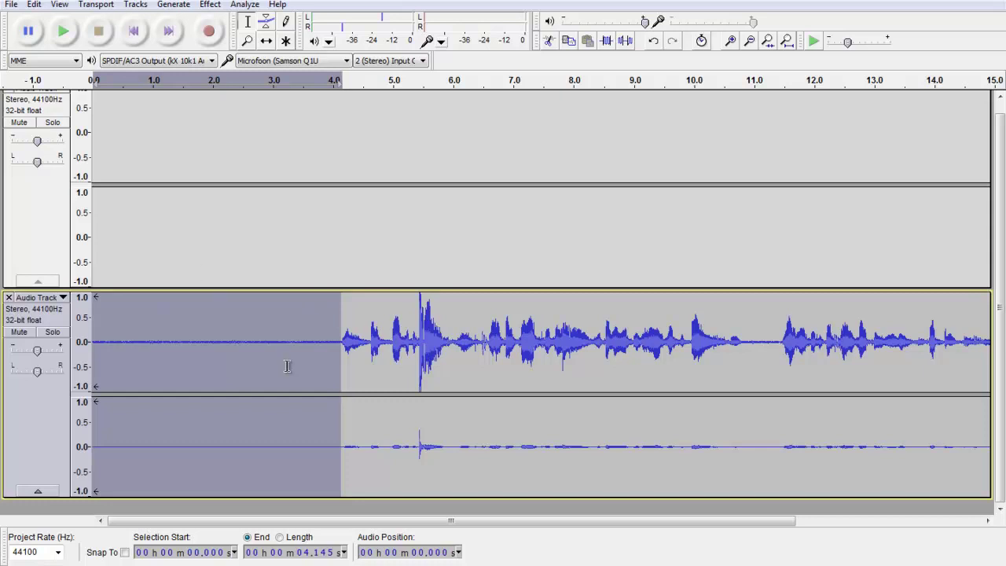
{"action": "left_click", "coordinate": [210, 5]}
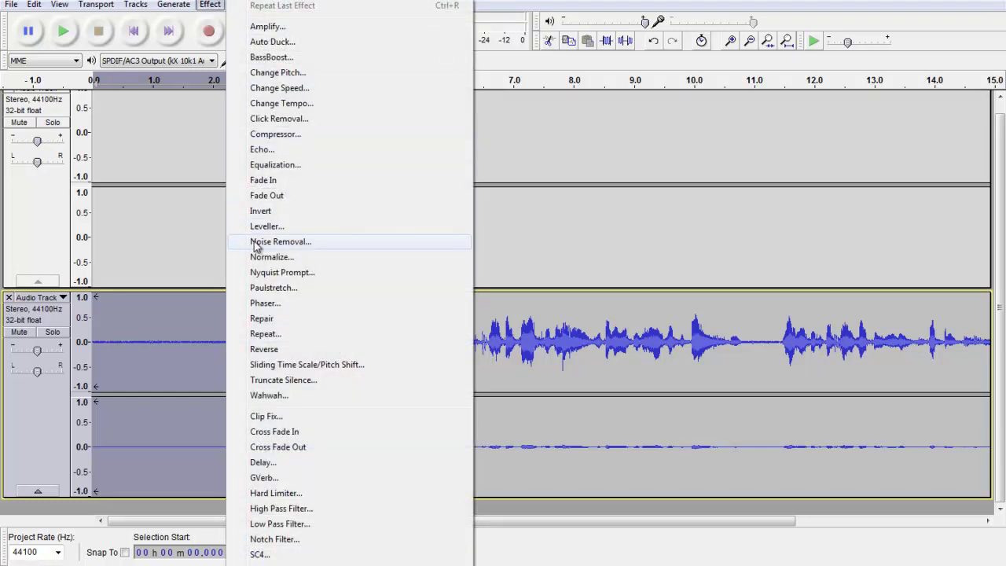
{"action": "left_click", "coordinate": [256, 244]}
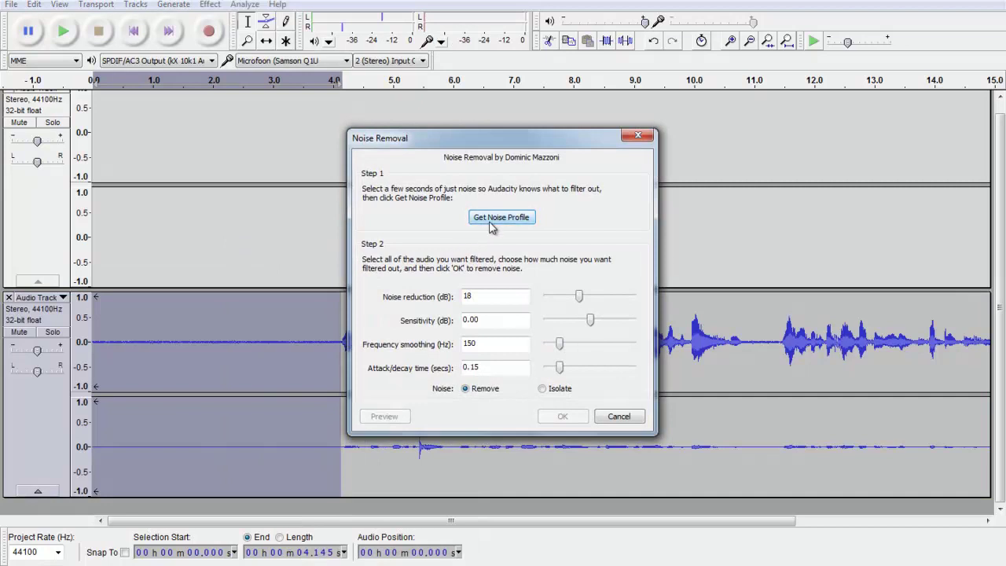
{"action": "left_click", "coordinate": [490, 224]}
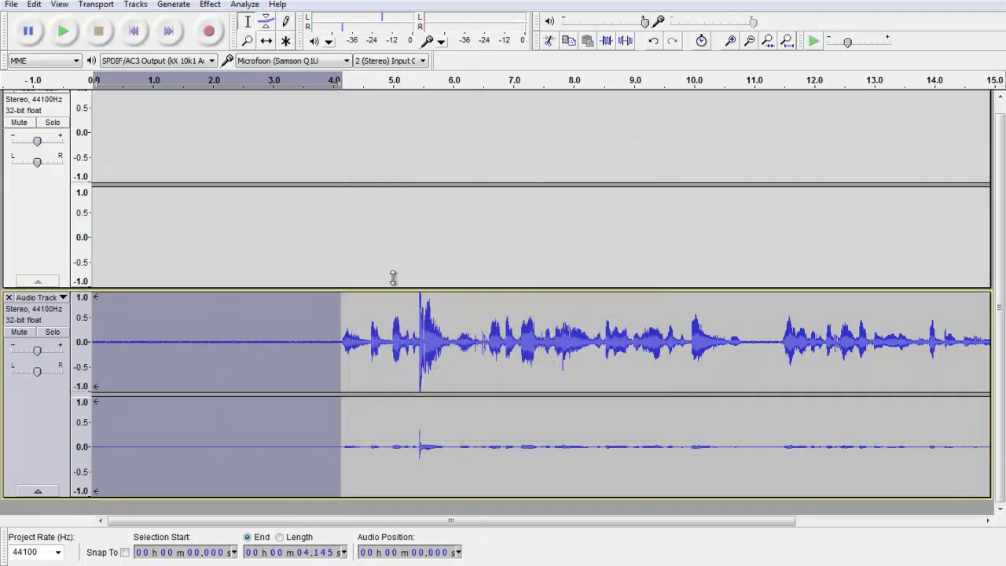
{"action": "left_click", "coordinate": [255, 302]}
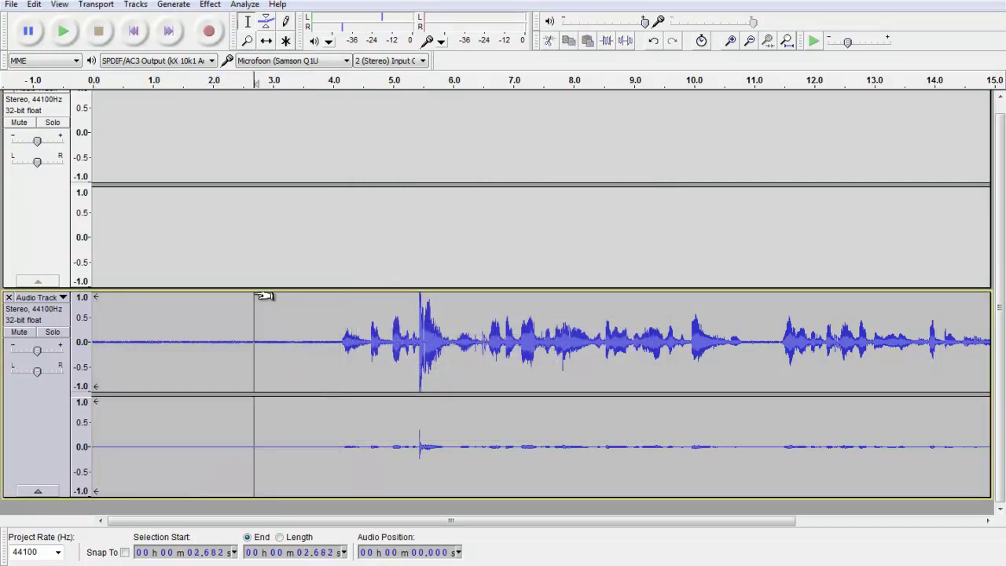
{"action": "key", "text": "ctrl+a"}
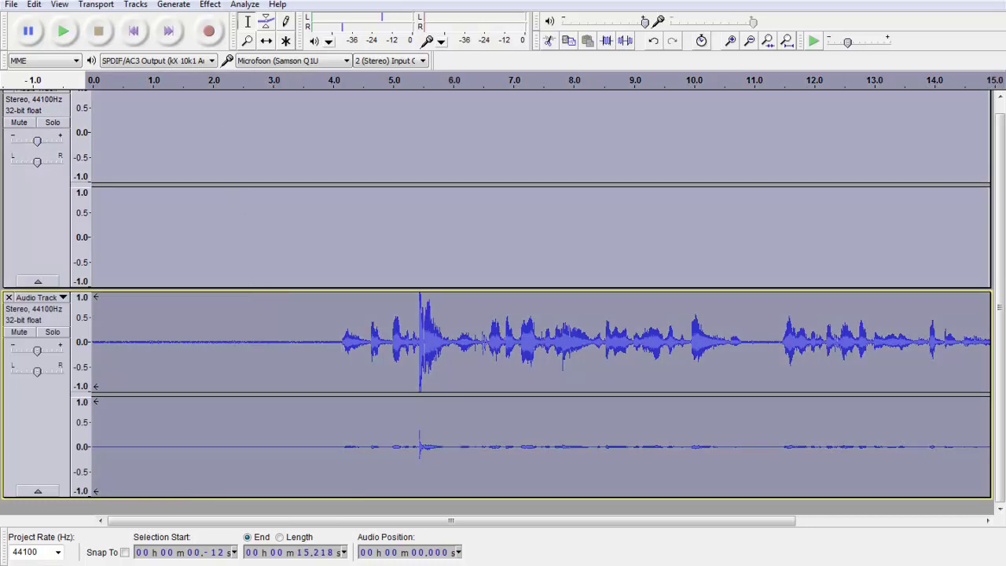
Apply Noise Removal at 18 dB to the whole recording, then undo it.
{"action": "left_click", "coordinate": [212, 4]}
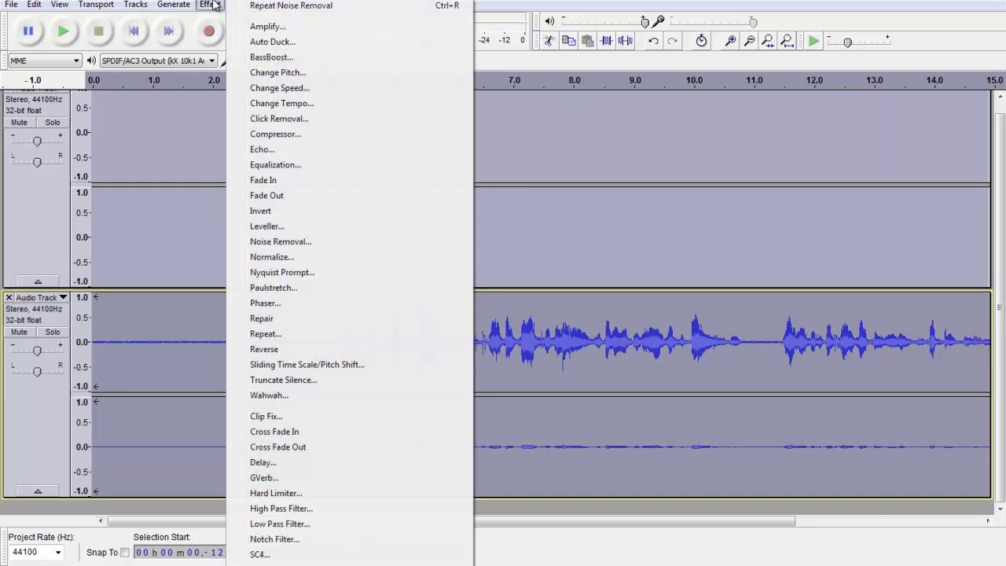
{"action": "left_click", "coordinate": [280, 242]}
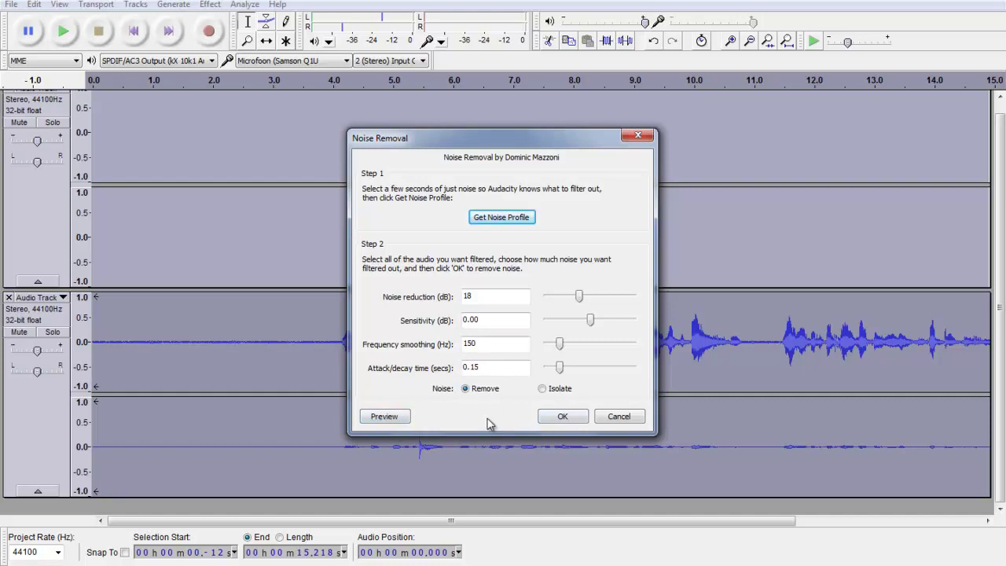
{"action": "left_click", "coordinate": [550, 418]}
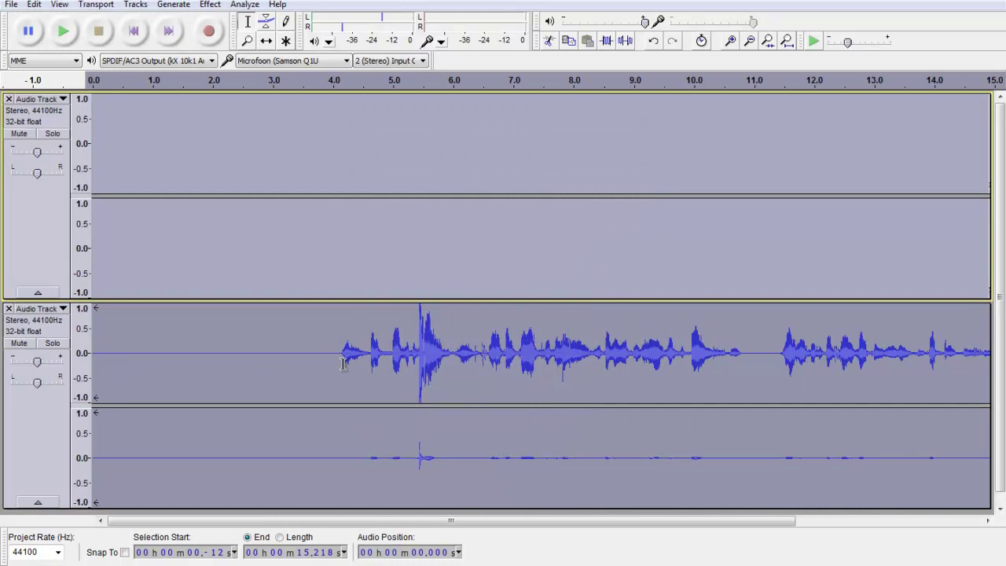
{"action": "key", "text": "ctrl+z"}
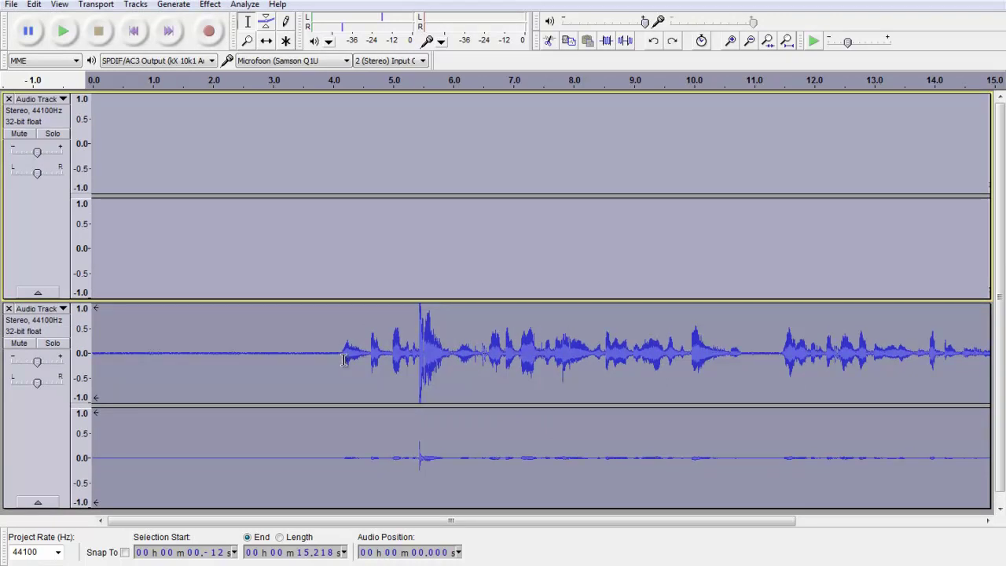
{"action": "left_click", "coordinate": [266, 128]}
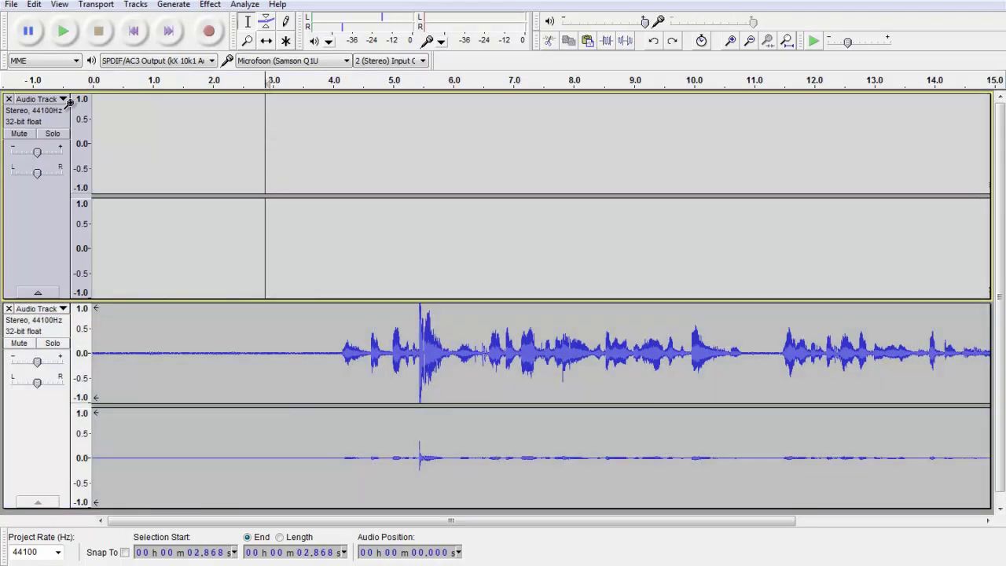
{"action": "left_click_drag", "start_coordinate": [111, 130], "coordinate": [94, 130]}
{"action": "left_click", "coordinate": [100, 130]}
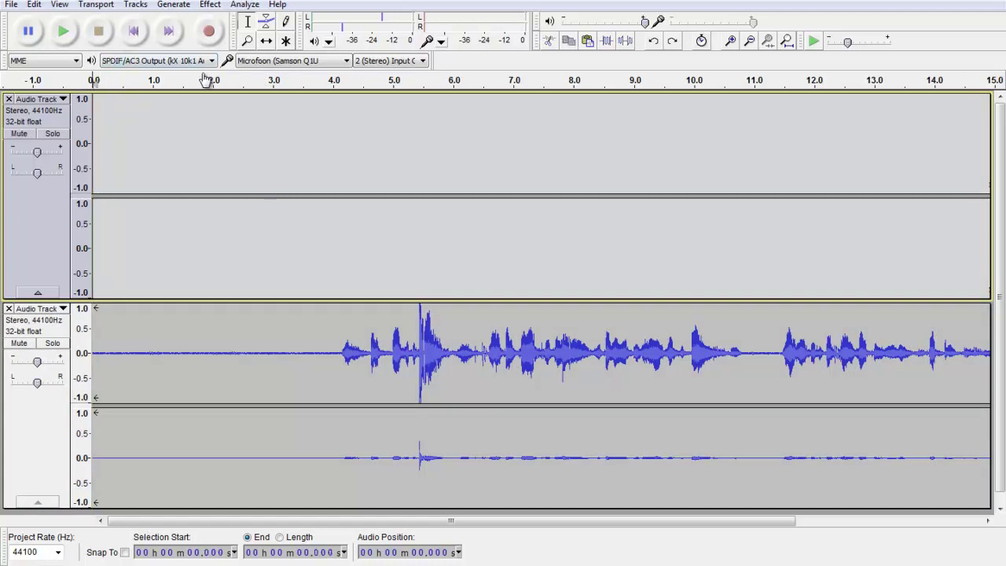
{"action": "double_click", "coordinate": [343, 179]}
{"action": "left_click", "coordinate": [441, 359]}
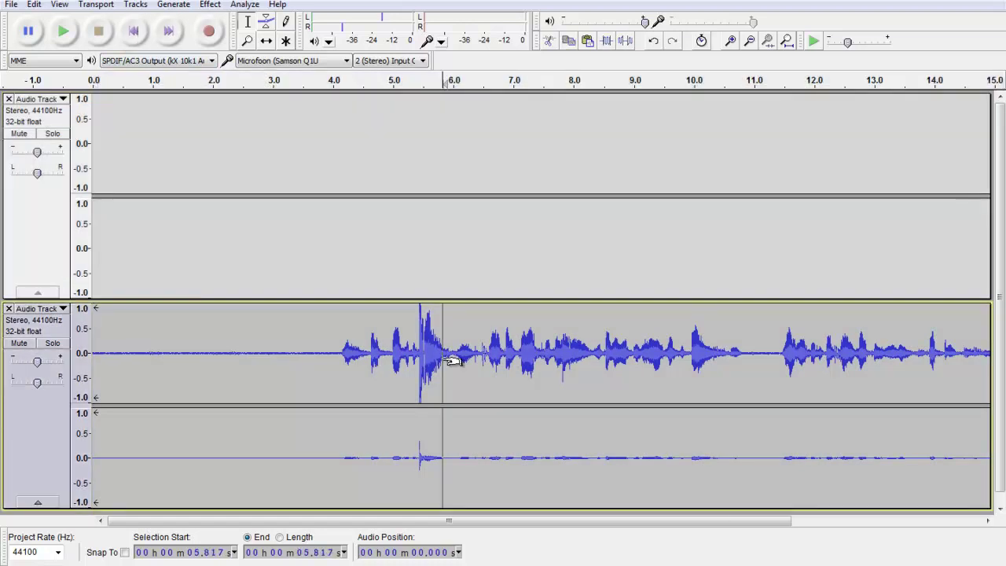
{"action": "key", "text": "ctrl+a"}
{"action": "left_click", "coordinate": [133, 30]}
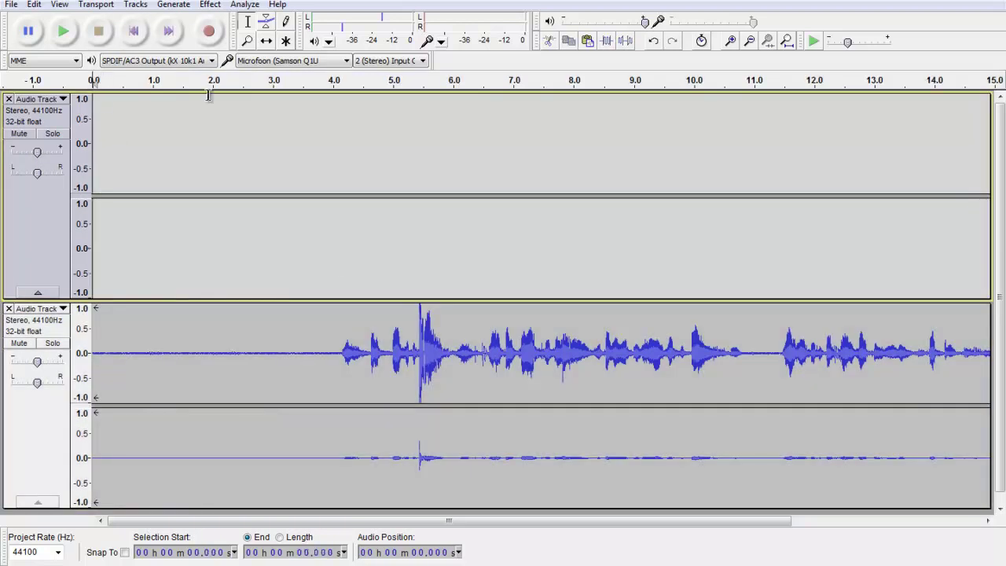
{"action": "left_click", "coordinate": [309, 272]}
{"action": "left_click", "coordinate": [414, 470]}
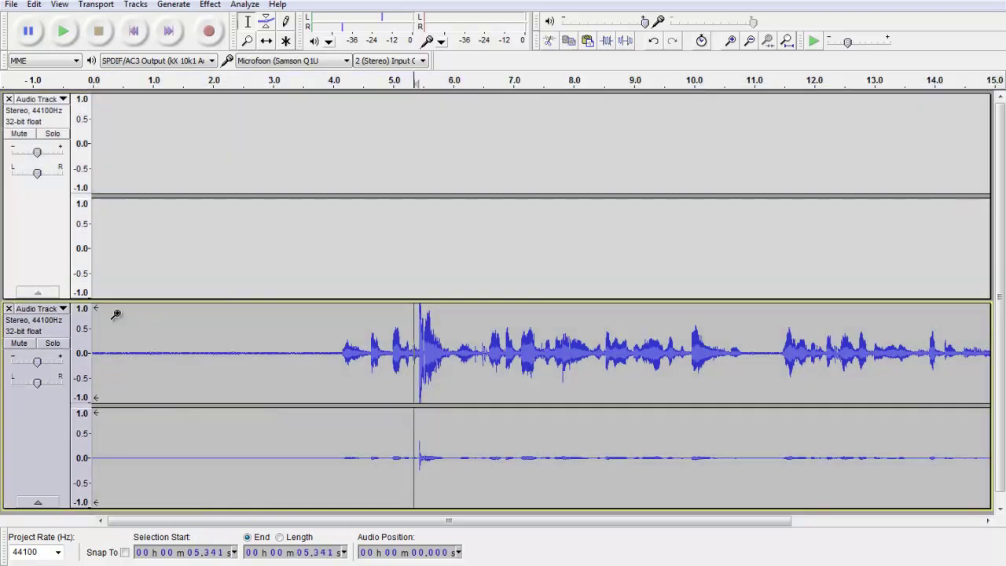
{"action": "left_click", "coordinate": [36, 308]}
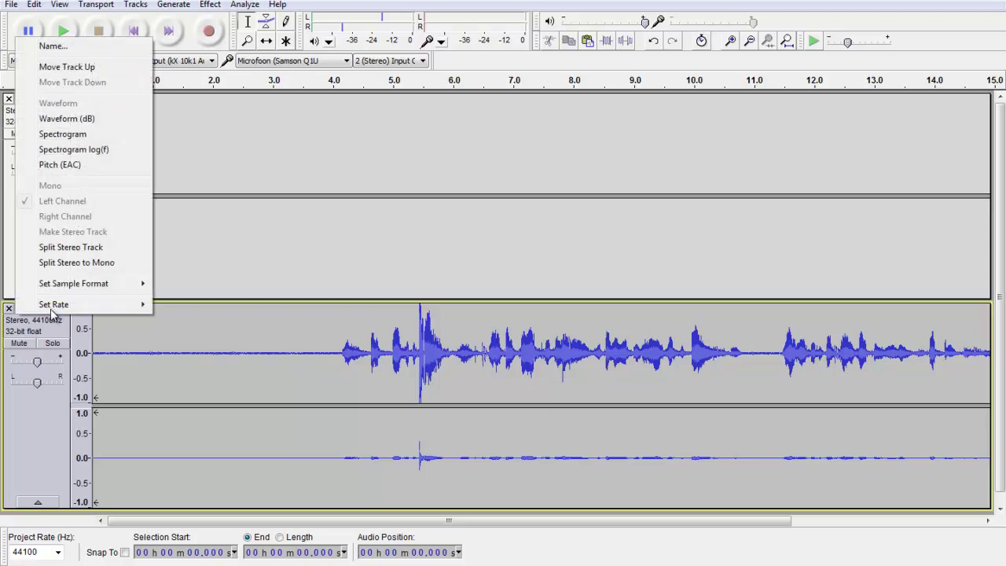
{"action": "left_click", "coordinate": [237, 369]}
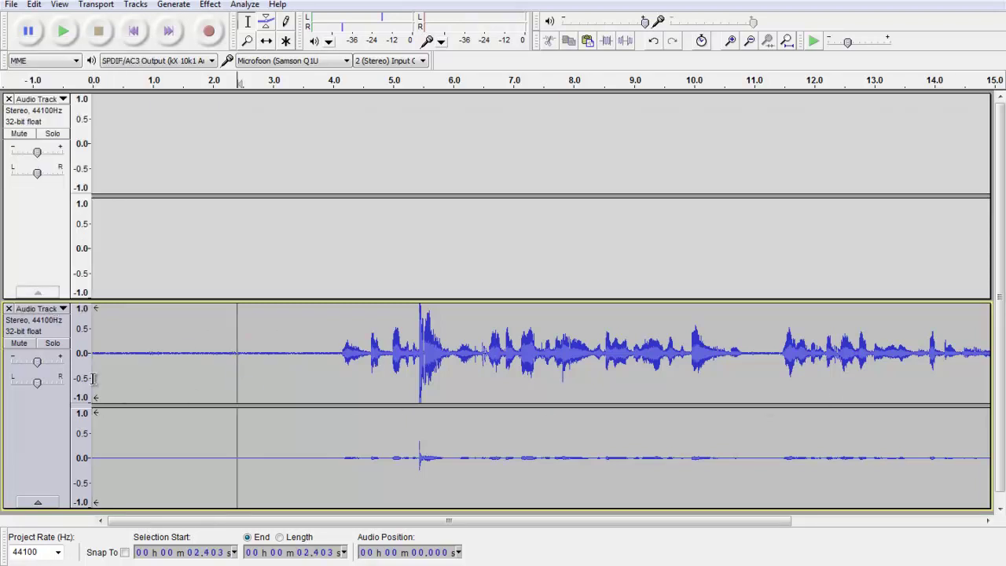
{"action": "left_click_drag", "start_coordinate": [92, 378], "coordinate": [993, 346]}
{"action": "left_click_drag", "start_coordinate": [193, 138], "coordinate": [1, 189]}
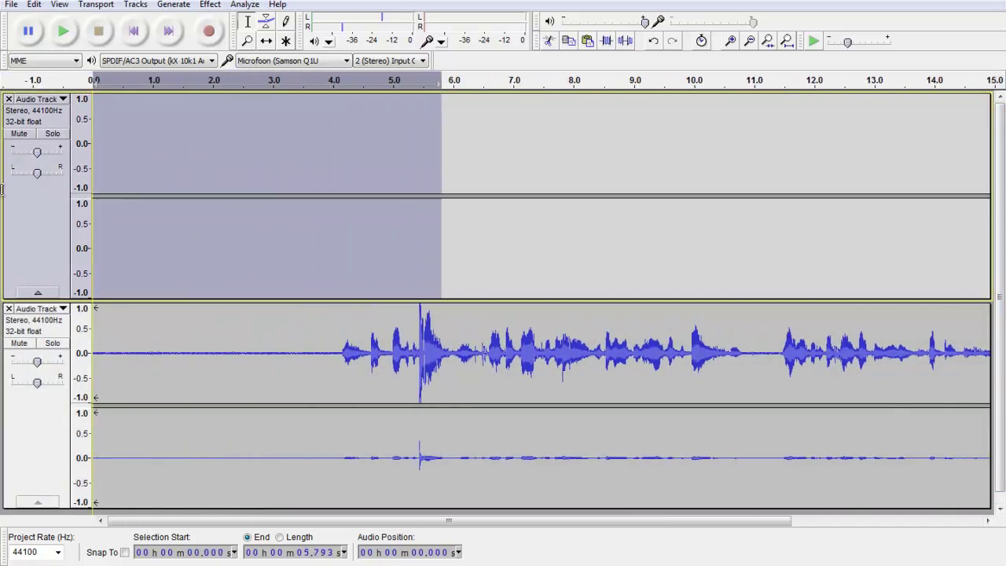
Paste the speech clip at the start of the upper track, then select the lower recording.
{"action": "left_click", "coordinate": [97, 106]}
{"action": "key", "text": "ctrl+v"}
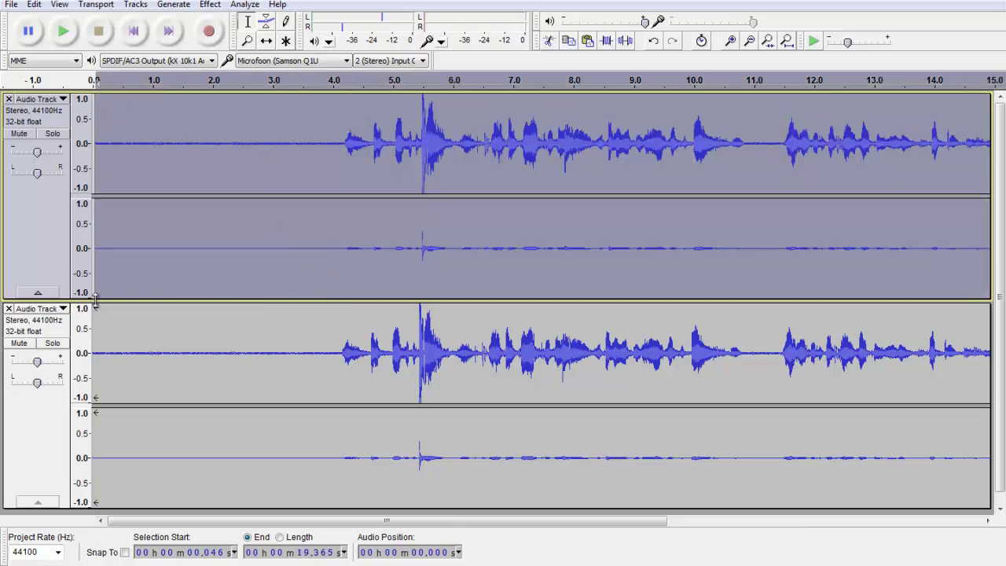
{"action": "left_click_drag", "start_coordinate": [95, 309], "coordinate": [799, 313]}
{"action": "left_click", "coordinate": [848, 328]}
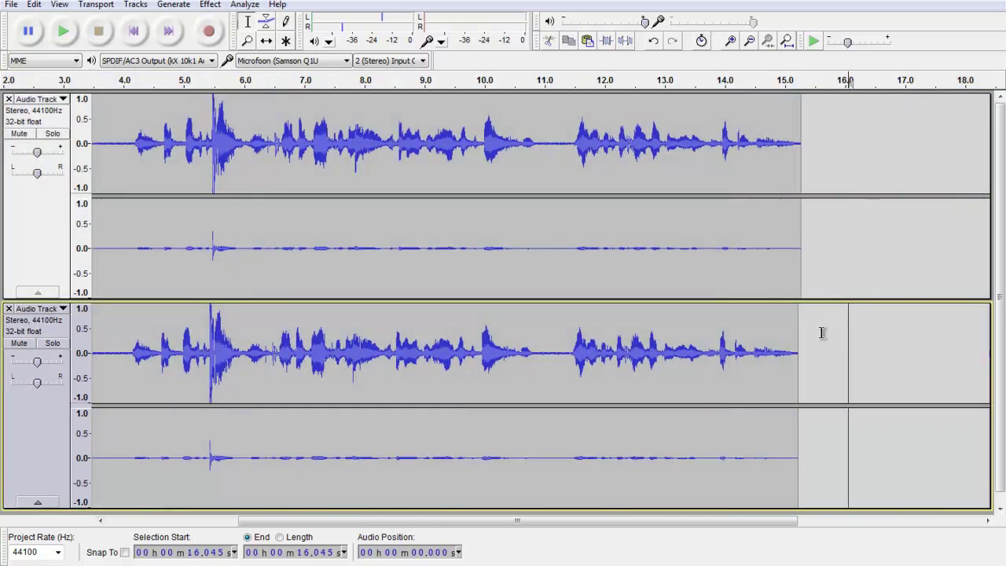
{"action": "left_click_drag", "start_coordinate": [832, 481], "coordinate": [18, 390]}
Select the lower track from its start and run Noise Removal with 18 dB reduction.
{"action": "left_click_drag", "start_coordinate": [93, 385], "coordinate": [96, 385]}
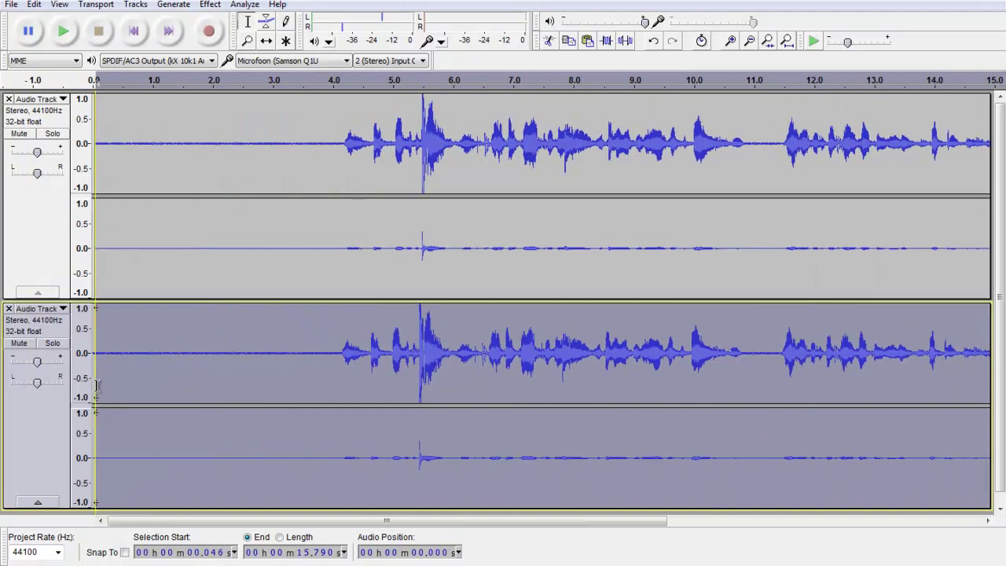
{"action": "left_click", "coordinate": [217, 6]}
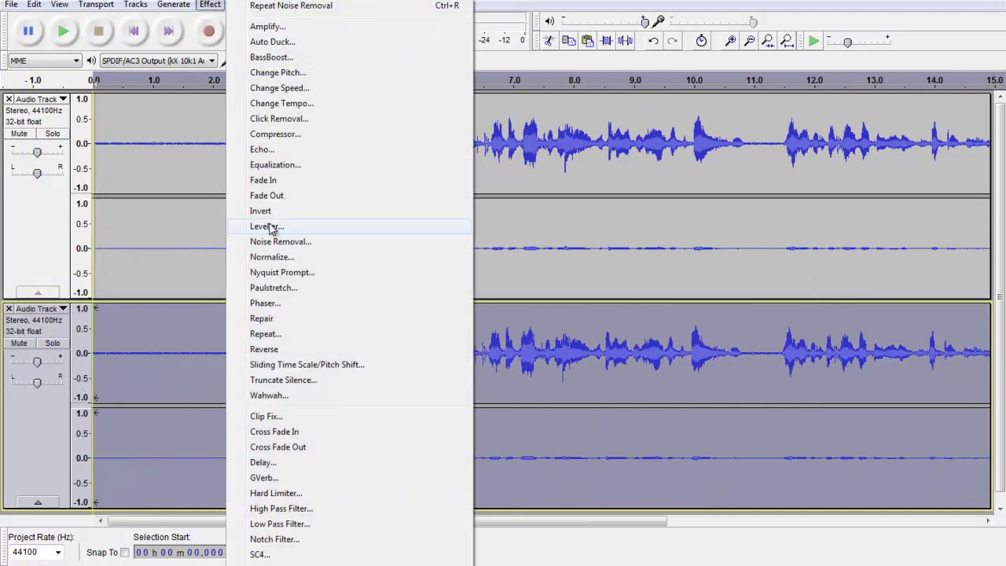
{"action": "left_click", "coordinate": [344, 238]}
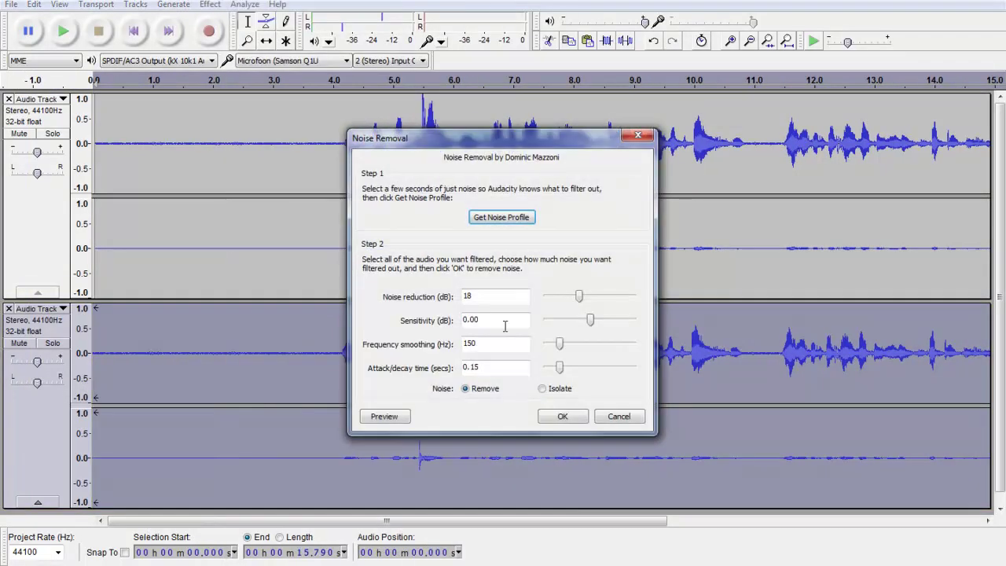
{"action": "left_click", "coordinate": [563, 418]}
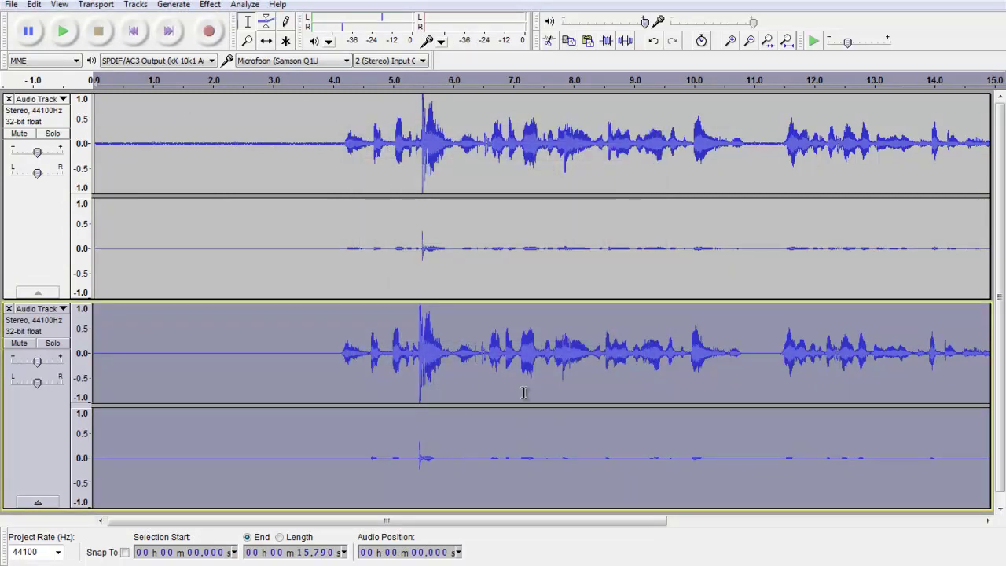
Mute the cleaned lower track and play the original upper copy through to the end.
{"action": "left_click", "coordinate": [19, 343]}
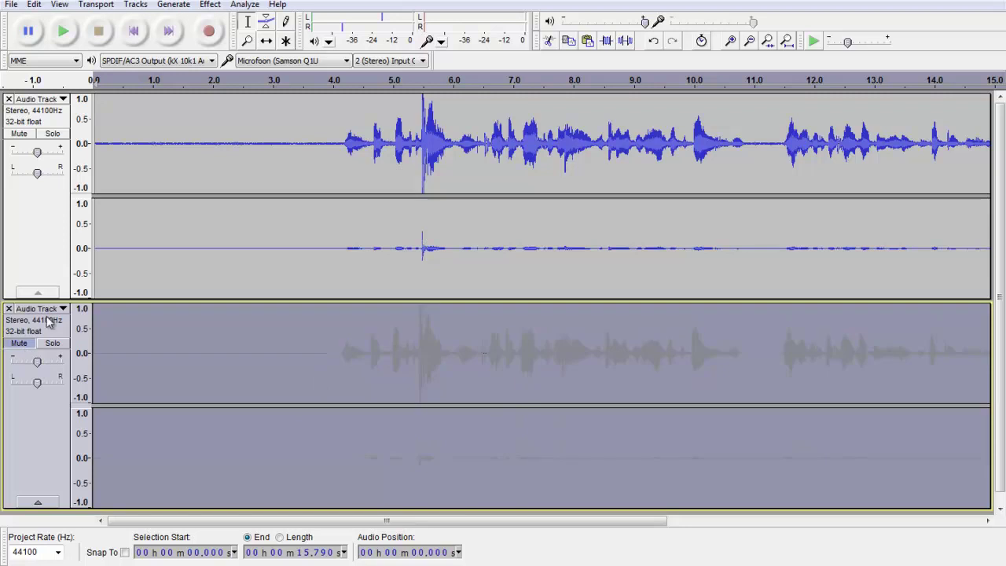
{"action": "left_click", "coordinate": [134, 31]}
{"action": "left_click", "coordinate": [63, 32]}
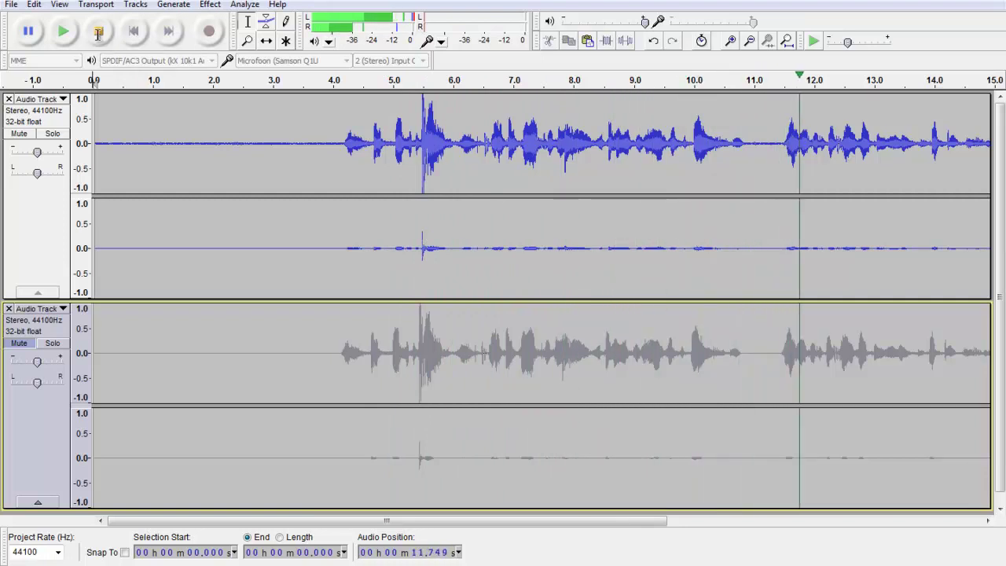
{"action": "left_click_drag", "start_coordinate": [330, 519], "coordinate": [396, 519]}
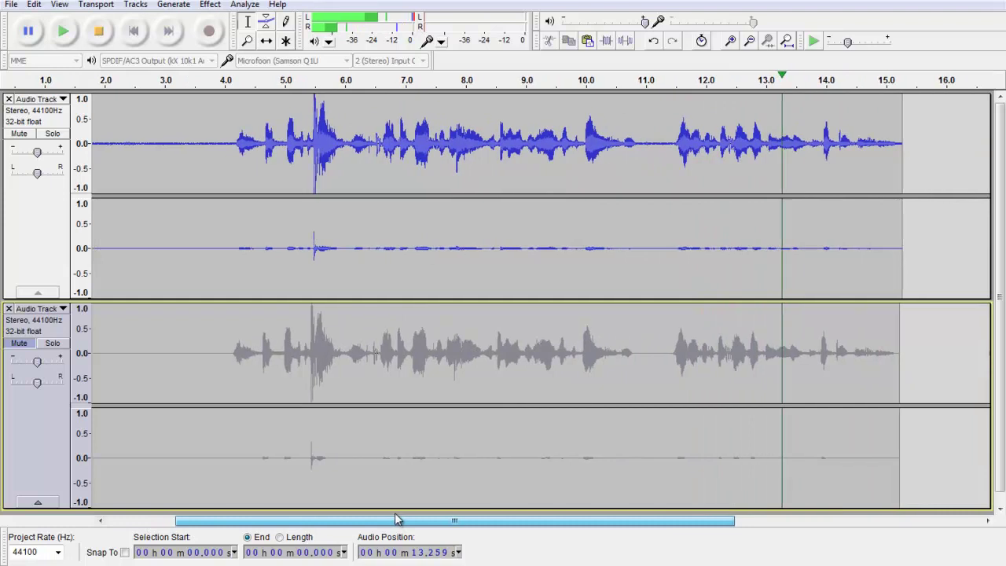
{"action": "left_click", "coordinate": [96, 31]}
{"action": "left_click_drag", "start_coordinate": [454, 520], "coordinate": [138, 528]}
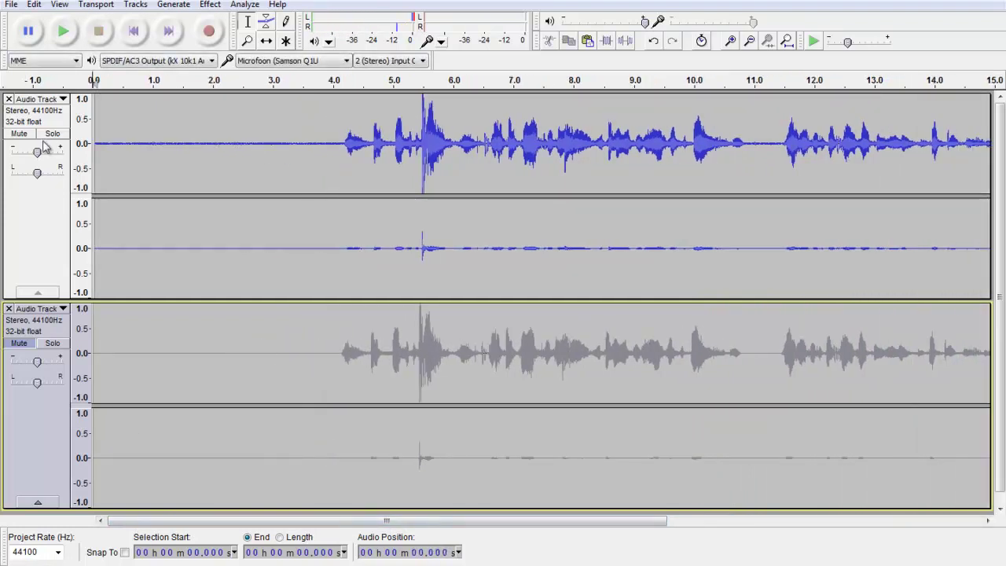
Mute the upper track, unmute and play the cleaned lower track, then mute it too.
{"action": "left_click", "coordinate": [19, 135]}
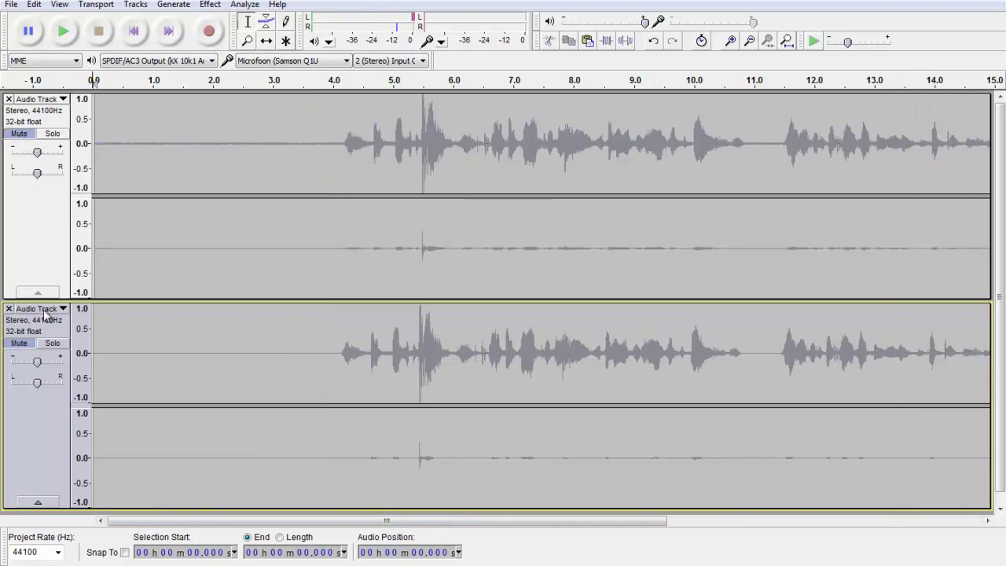
{"action": "left_click", "coordinate": [19, 345]}
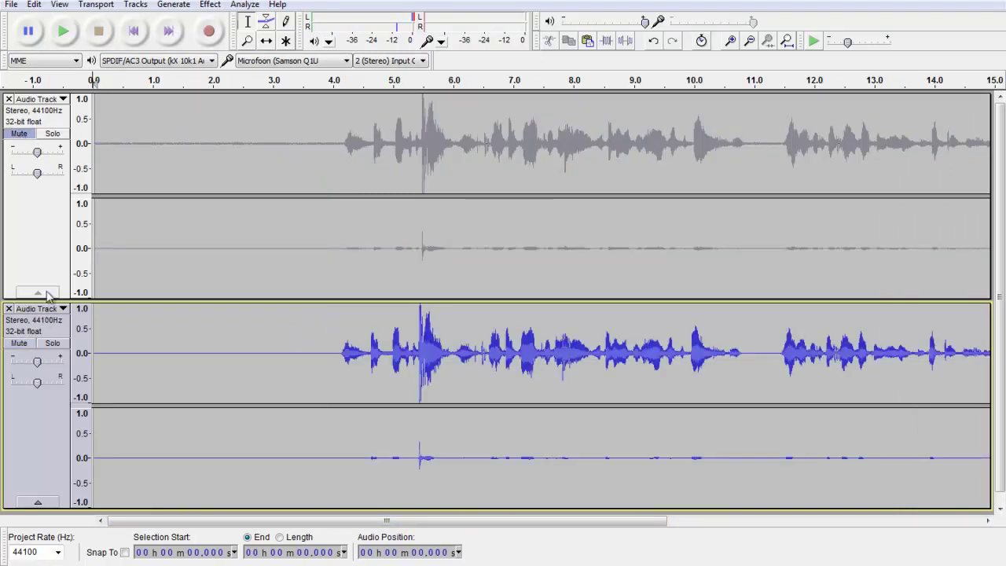
{"action": "left_click", "coordinate": [65, 39]}
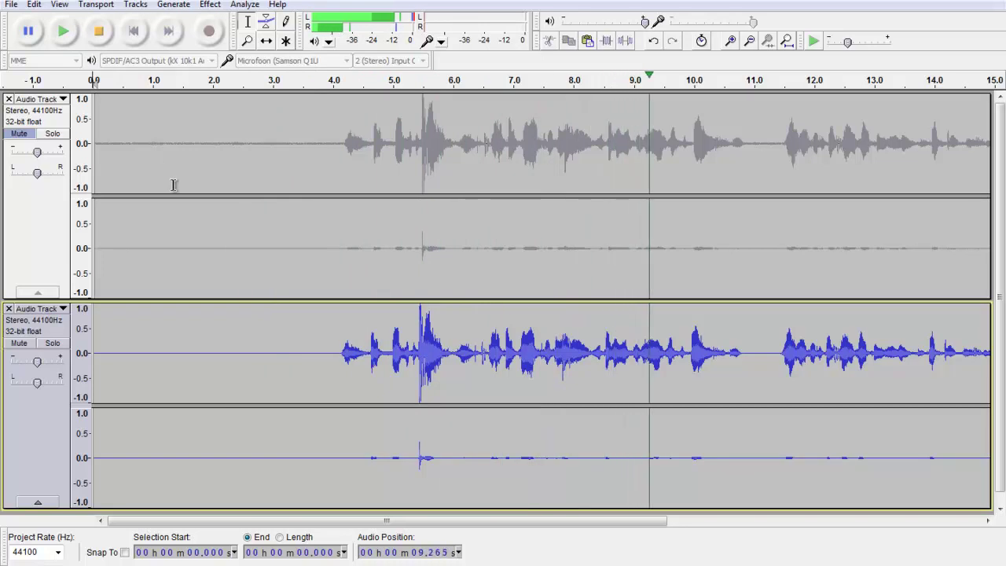
{"action": "left_click_drag", "start_coordinate": [359, 521], "coordinate": [432, 522]}
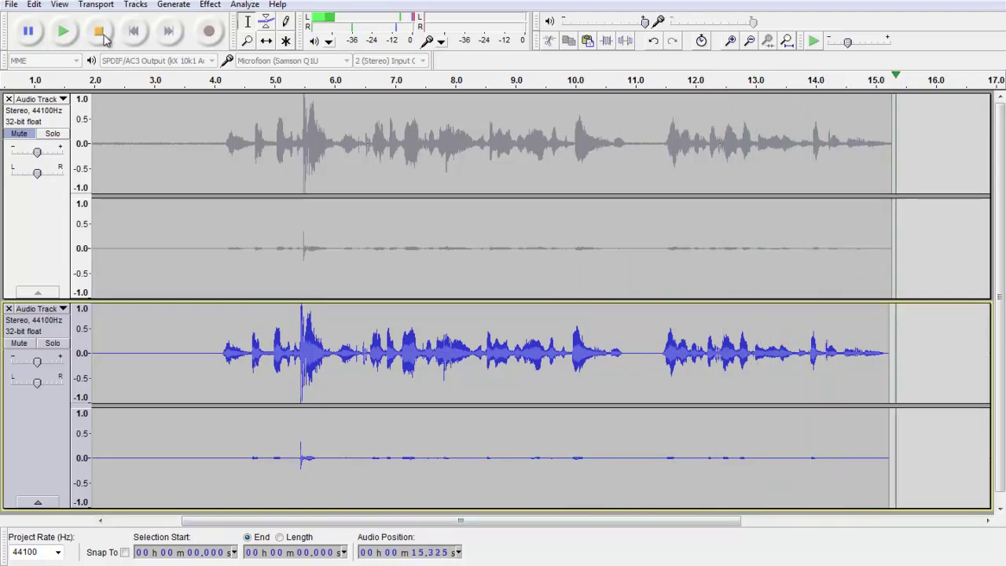
{"action": "scroll", "coordinate": [338, 353], "scroll_direction": "left", "scroll_amount": 5}
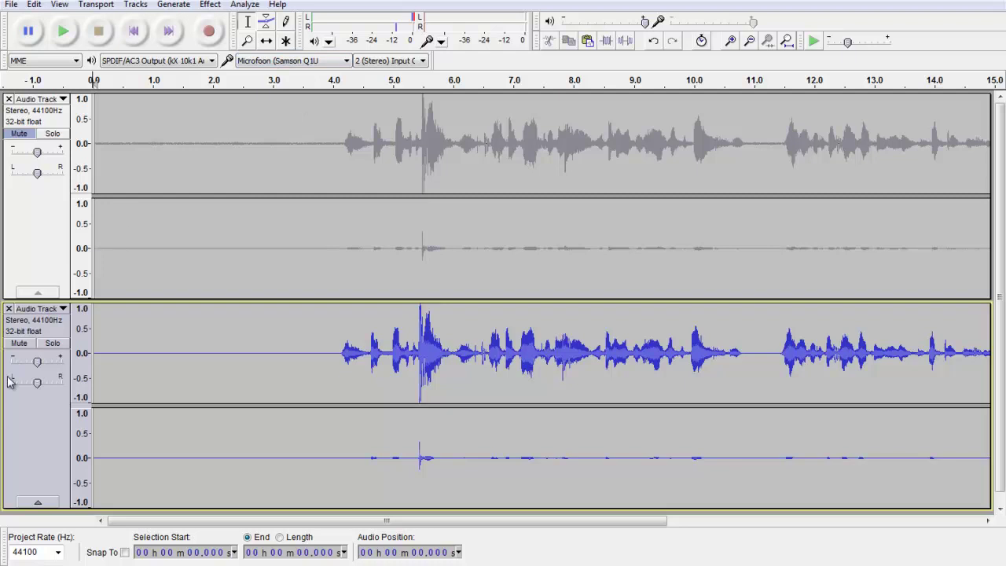
{"action": "left_click", "coordinate": [22, 334]}
{"action": "left_click", "coordinate": [33, 345]}
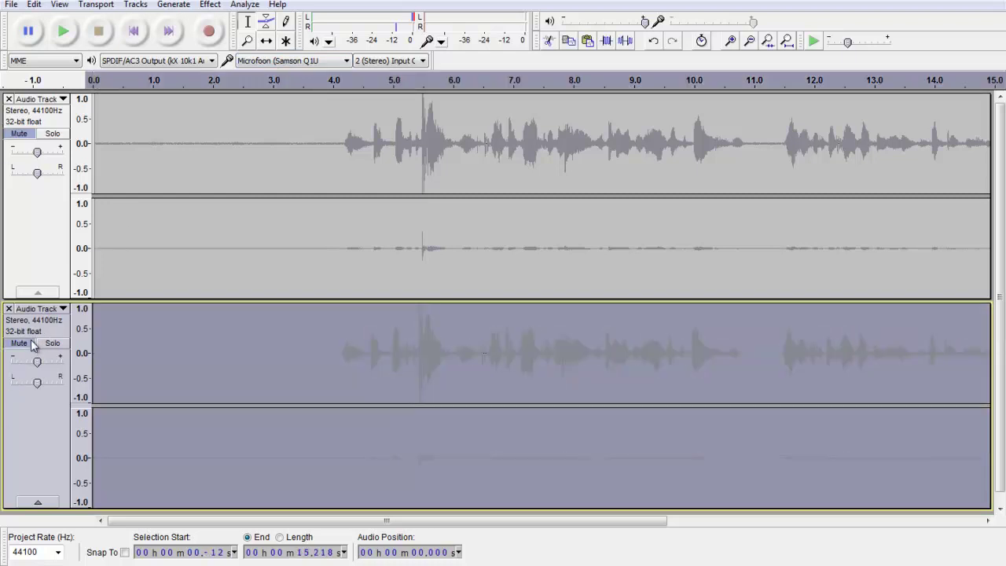